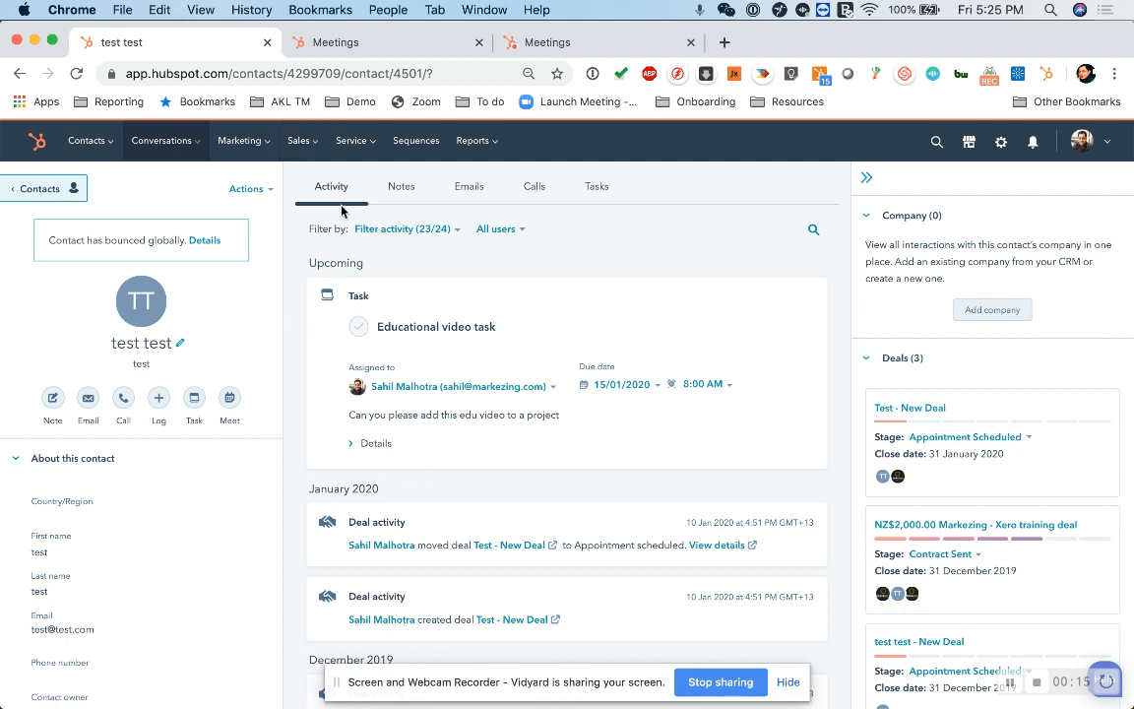
- Review the calendar connection options on the Meetings page of the account that has no connected calendar
{"action": "mouse_move", "coordinate": [313, 151]}
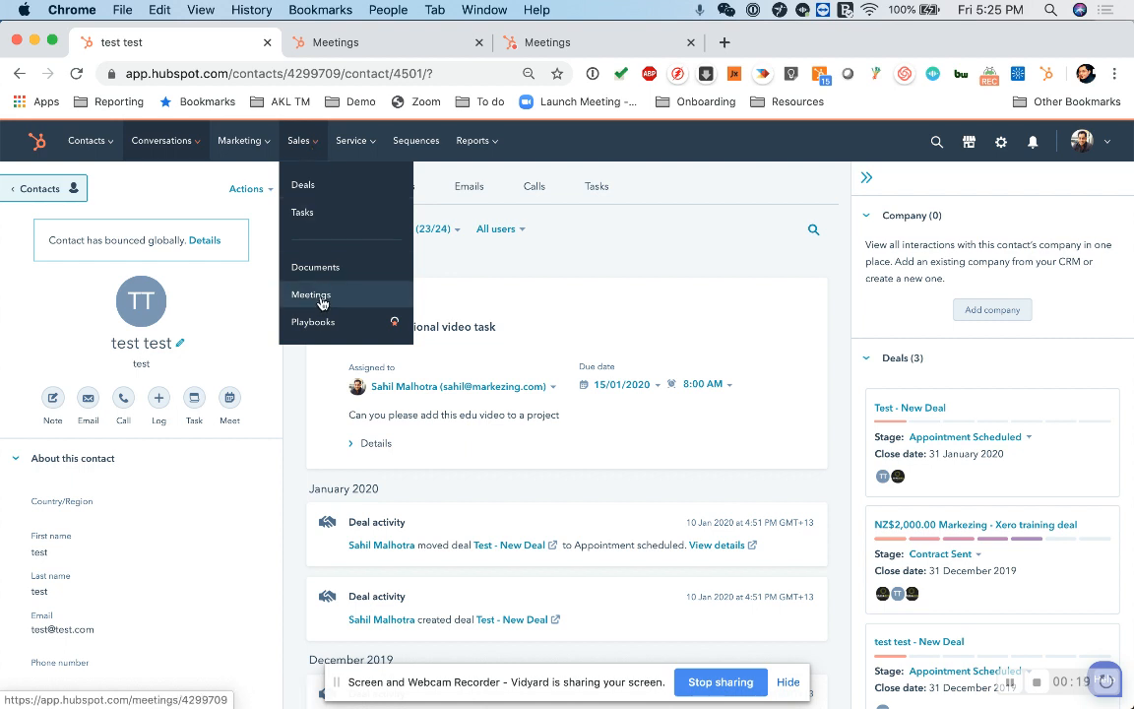
{"action": "left_click", "coordinate": [559, 44]}
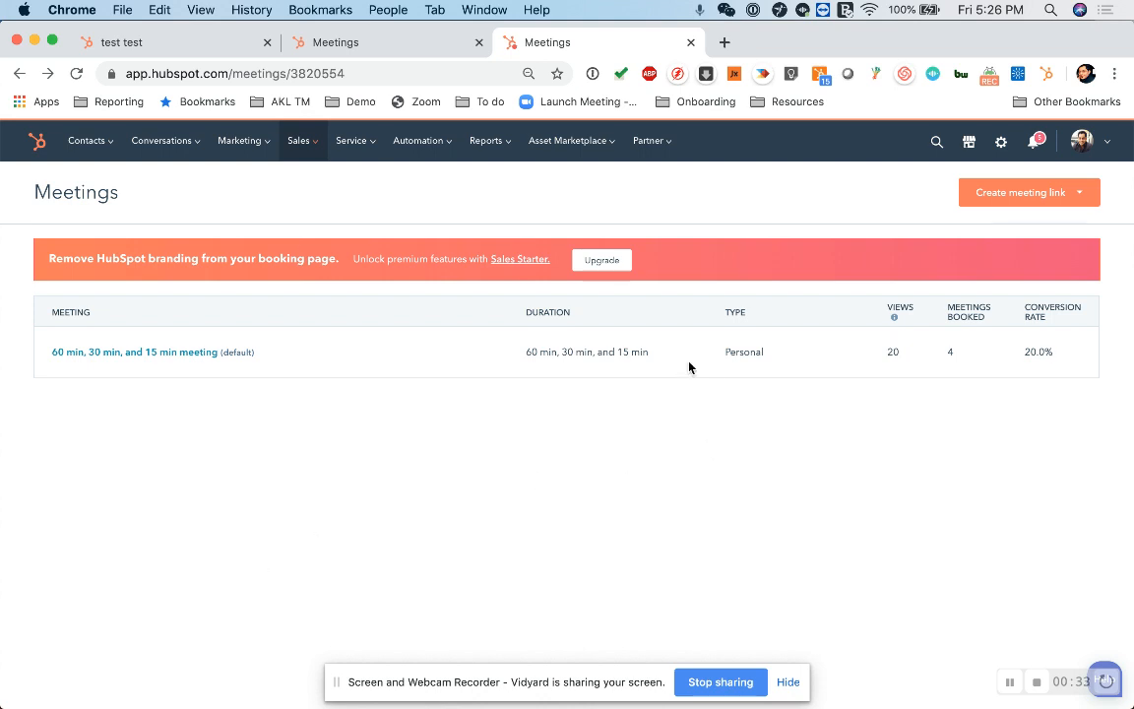
{"action": "left_click", "coordinate": [390, 42]}
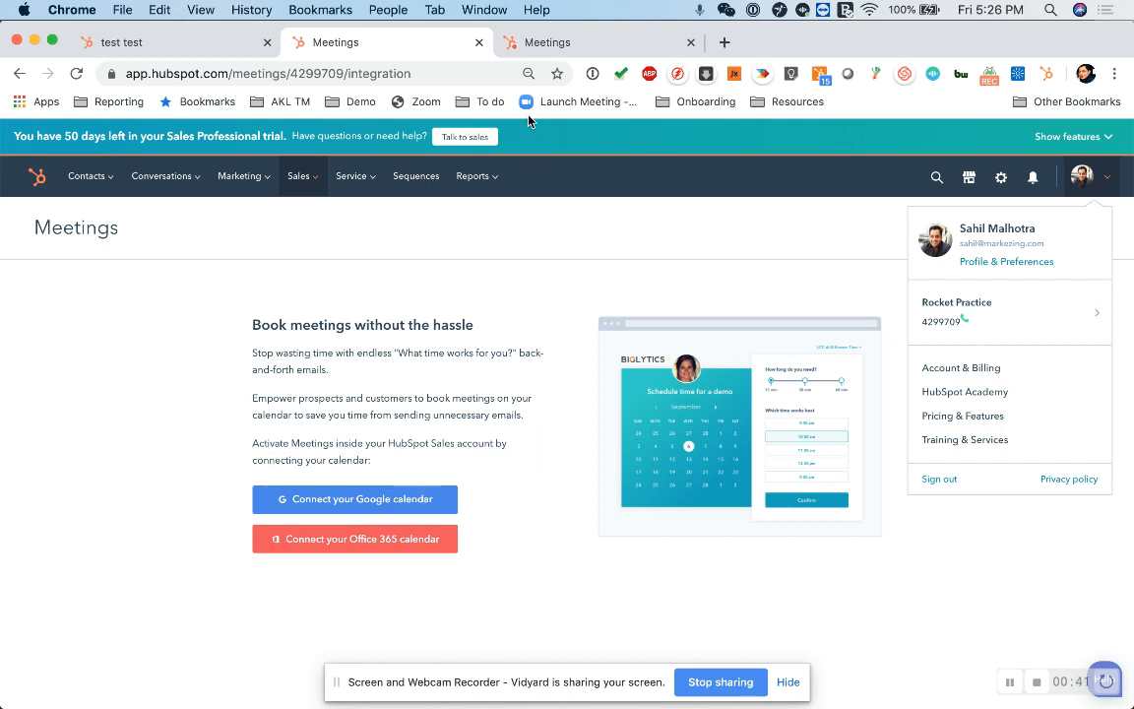
{"action": "left_click", "coordinate": [334, 630]}
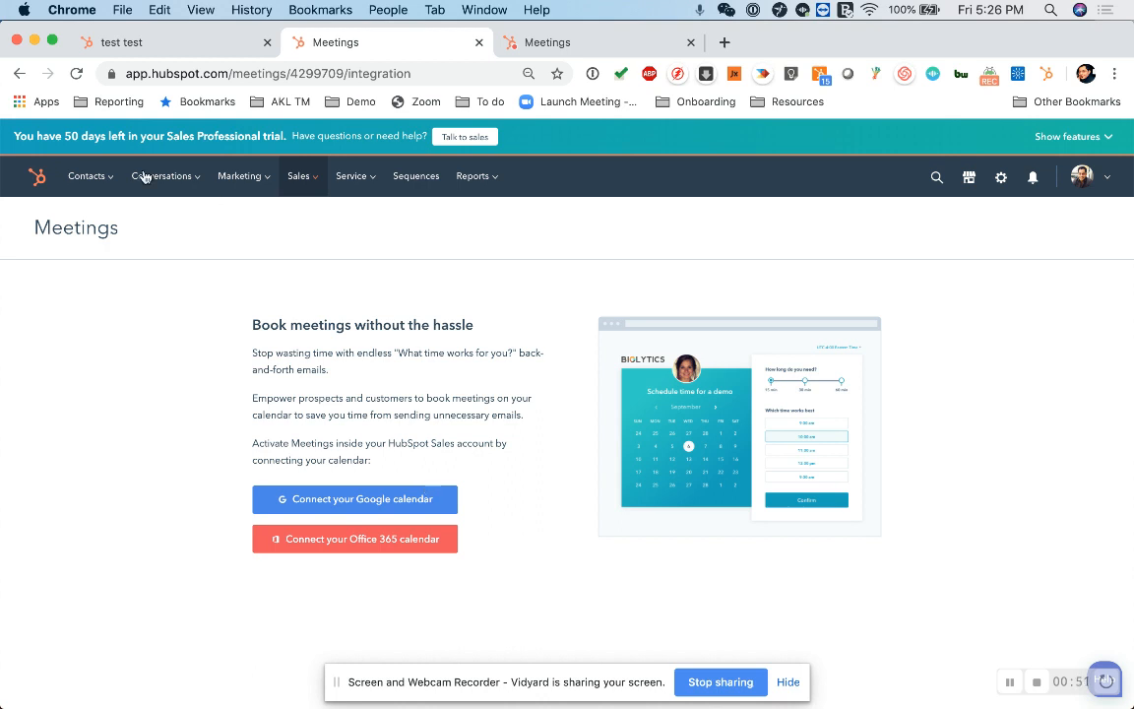
- Switch to the account with an existing meeting link and open the default 60 min, 30 min, and 15 min meeting
{"action": "left_click", "coordinate": [539, 47]}
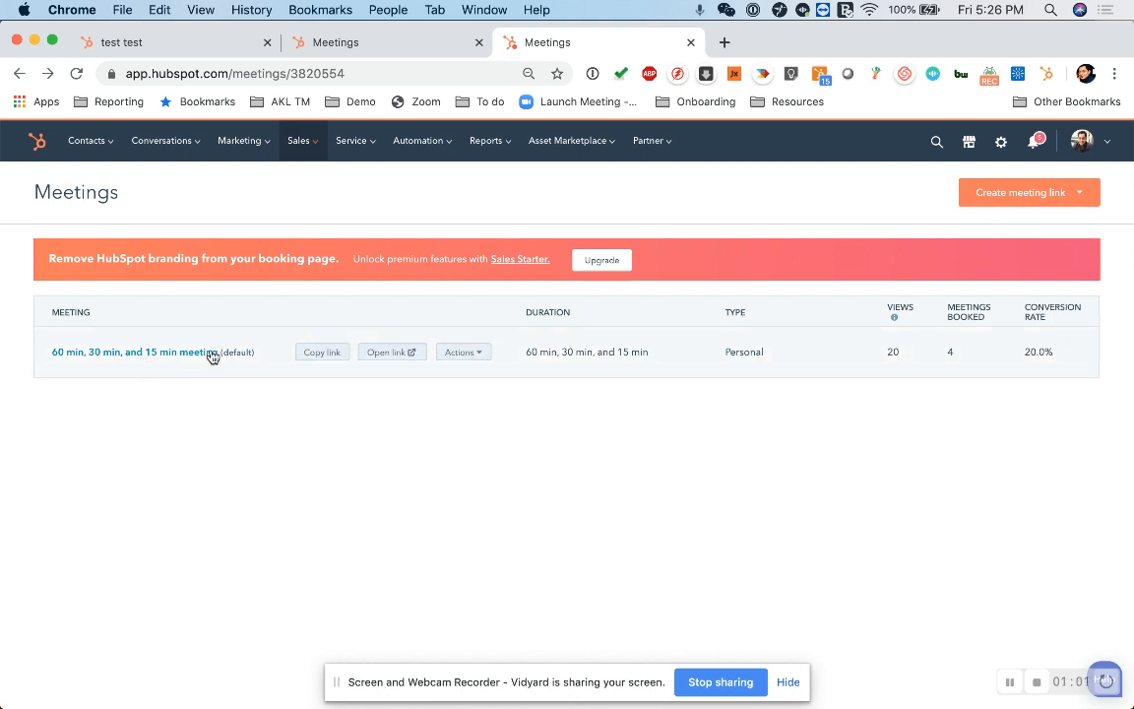
{"action": "left_click", "coordinate": [470, 355]}
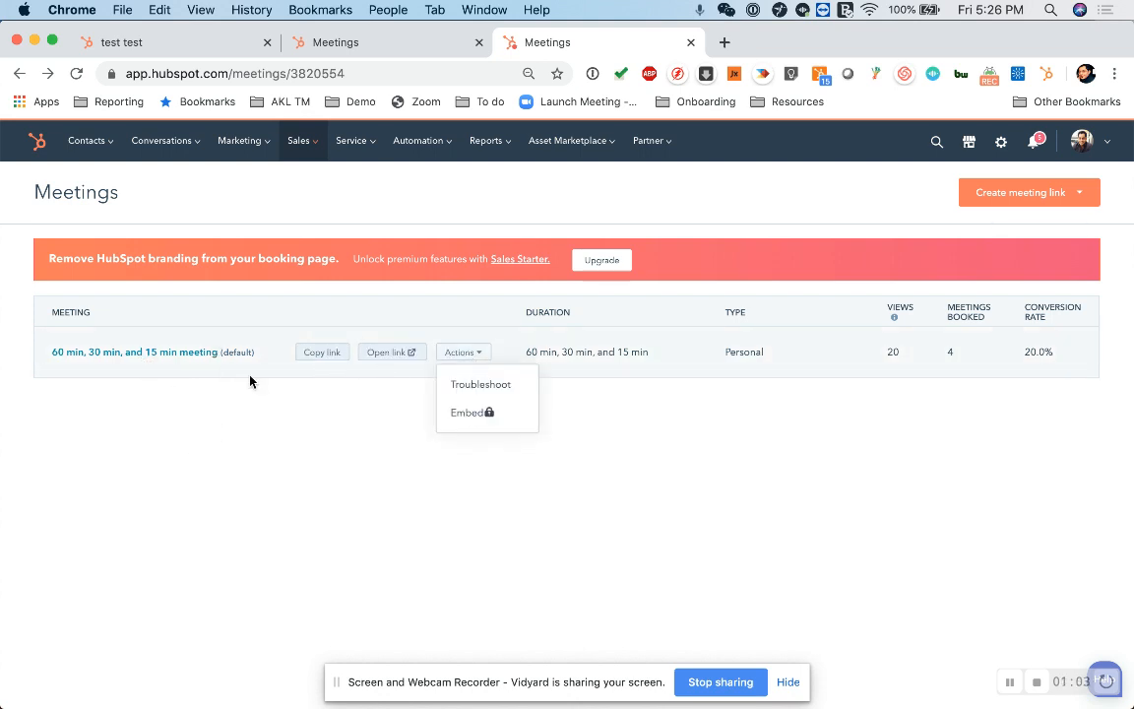
{"action": "left_click", "coordinate": [157, 353]}
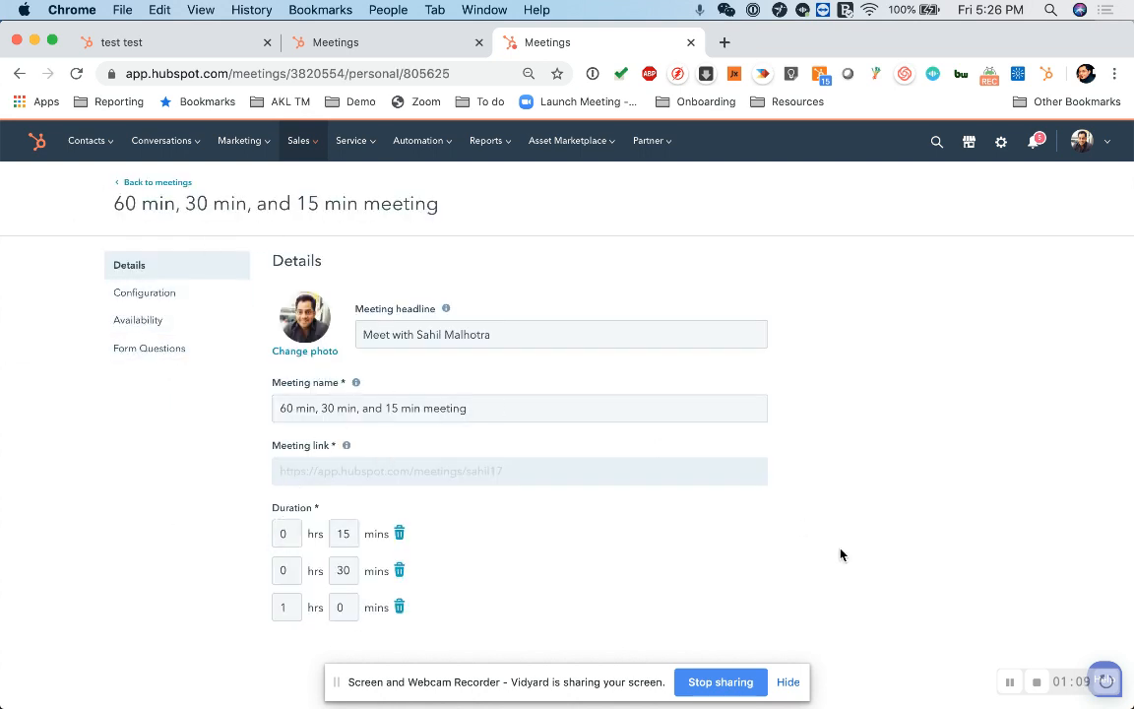
- Review the meeting's headline, name, link and duration options in its details
{"action": "left_click", "coordinate": [787, 681]}
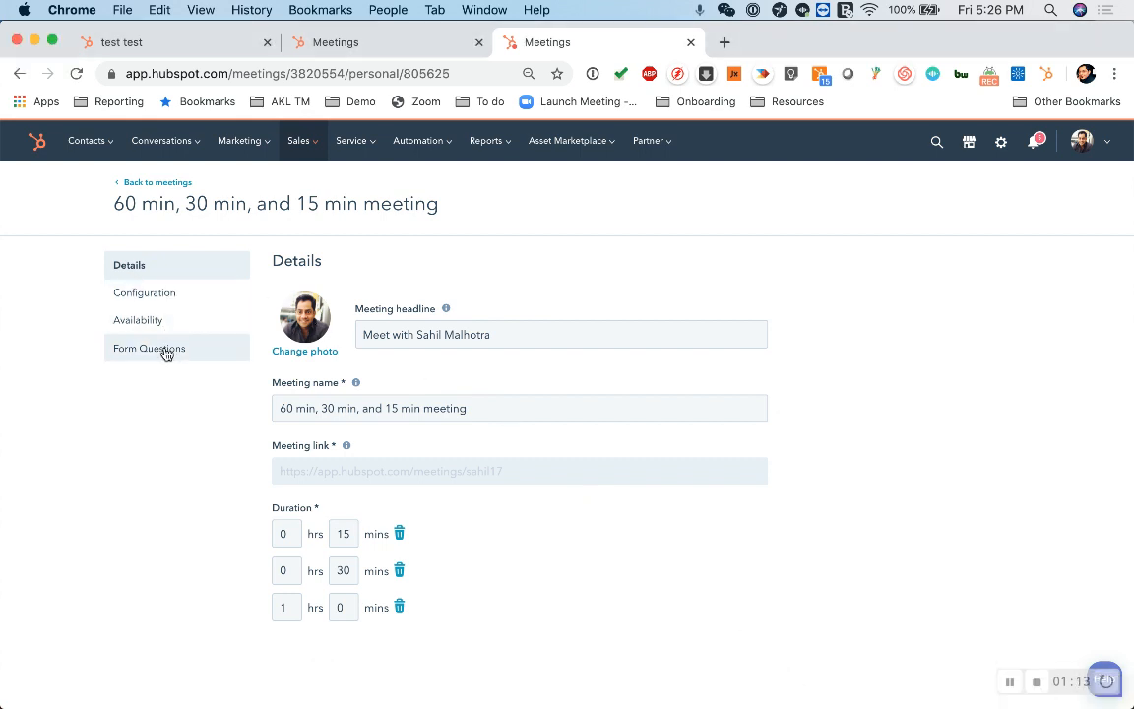
{"action": "left_click", "coordinate": [461, 337]}
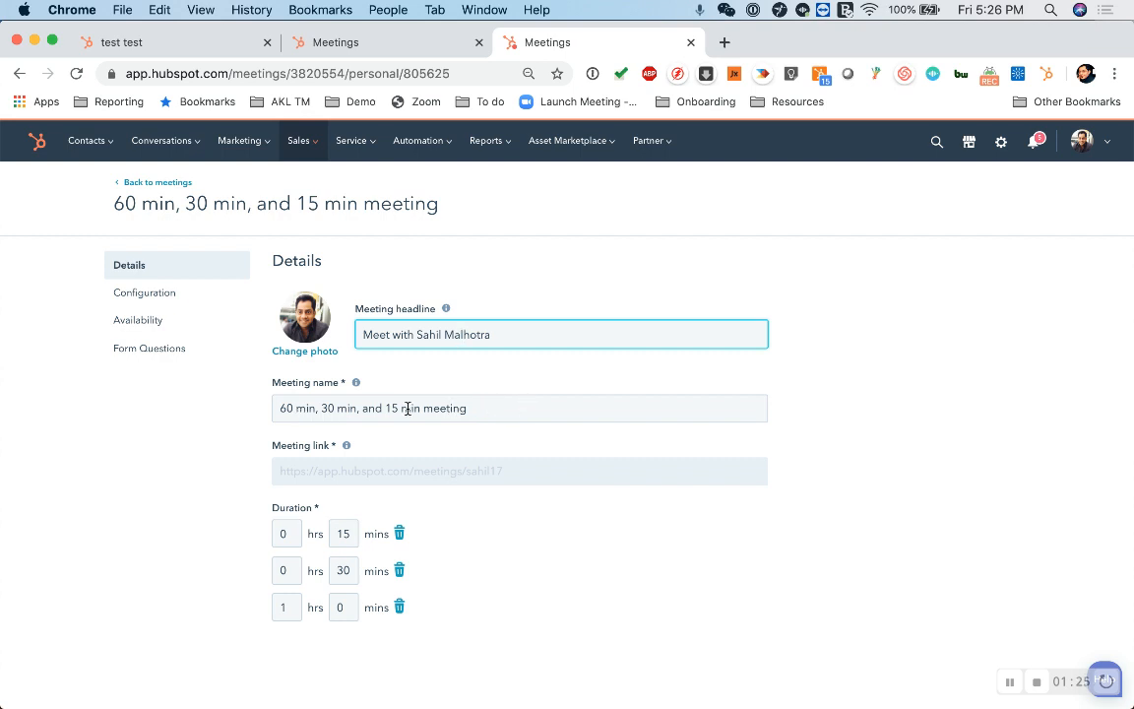
{"action": "left_click", "coordinate": [368, 475]}
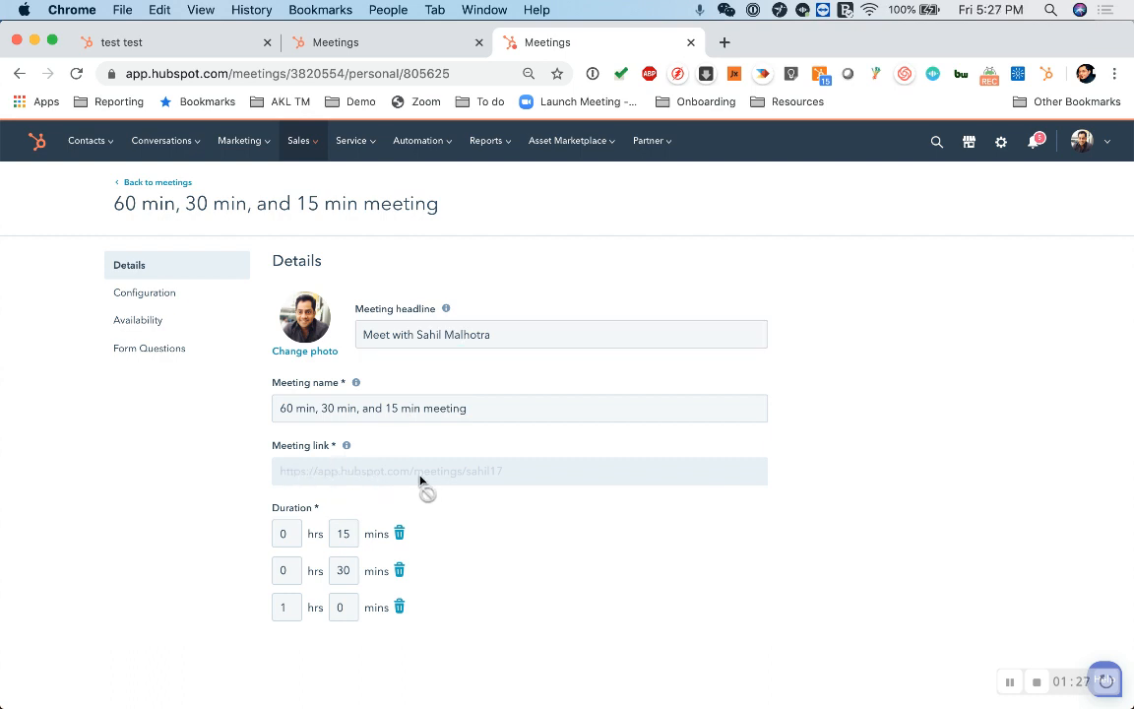
{"action": "mouse_move", "coordinate": [346, 448]}
- Open the meeting's configuration settings and enlarge the invite description to examine its Zoom joining details
{"action": "left_click", "coordinate": [146, 292]}
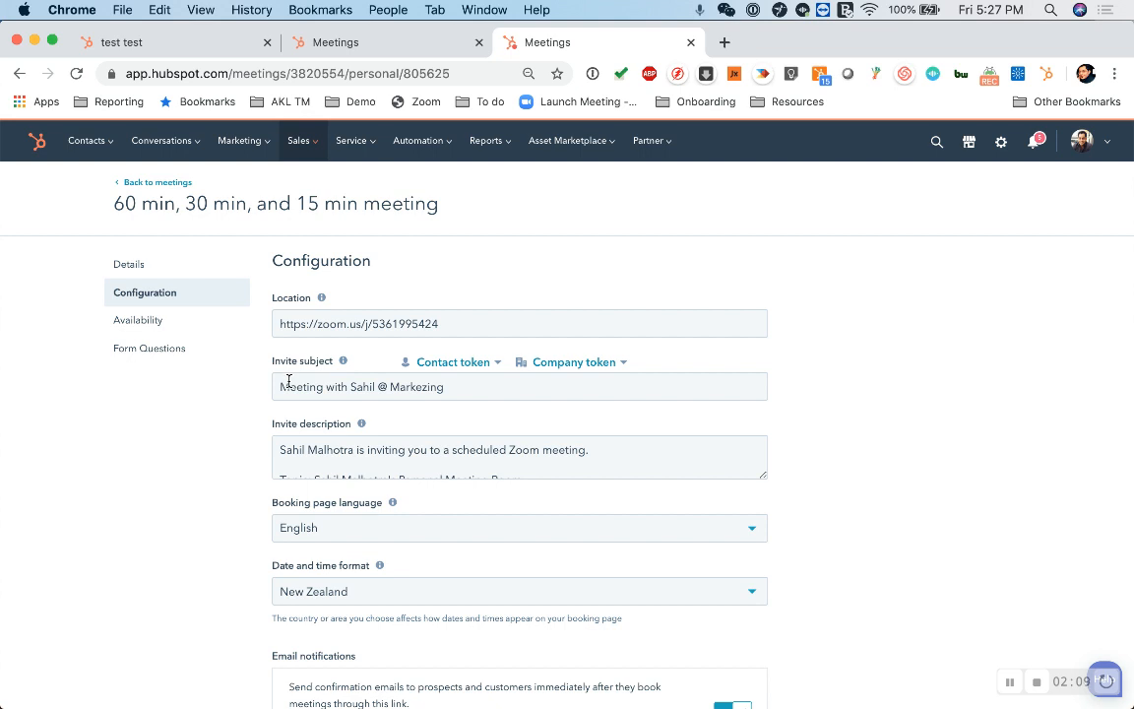
{"action": "scroll", "coordinate": [790, 435], "scroll_direction": "down", "scroll_amount": 2}
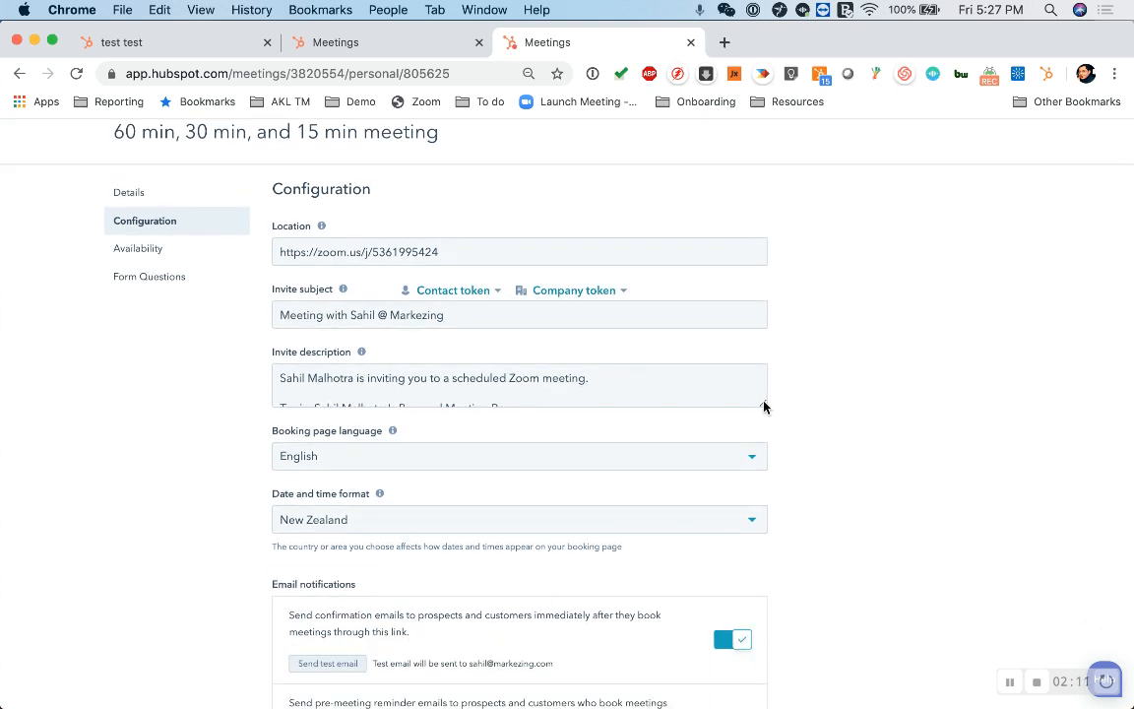
{"action": "left_click_drag", "start_coordinate": [764, 406], "coordinate": [770, 539]}
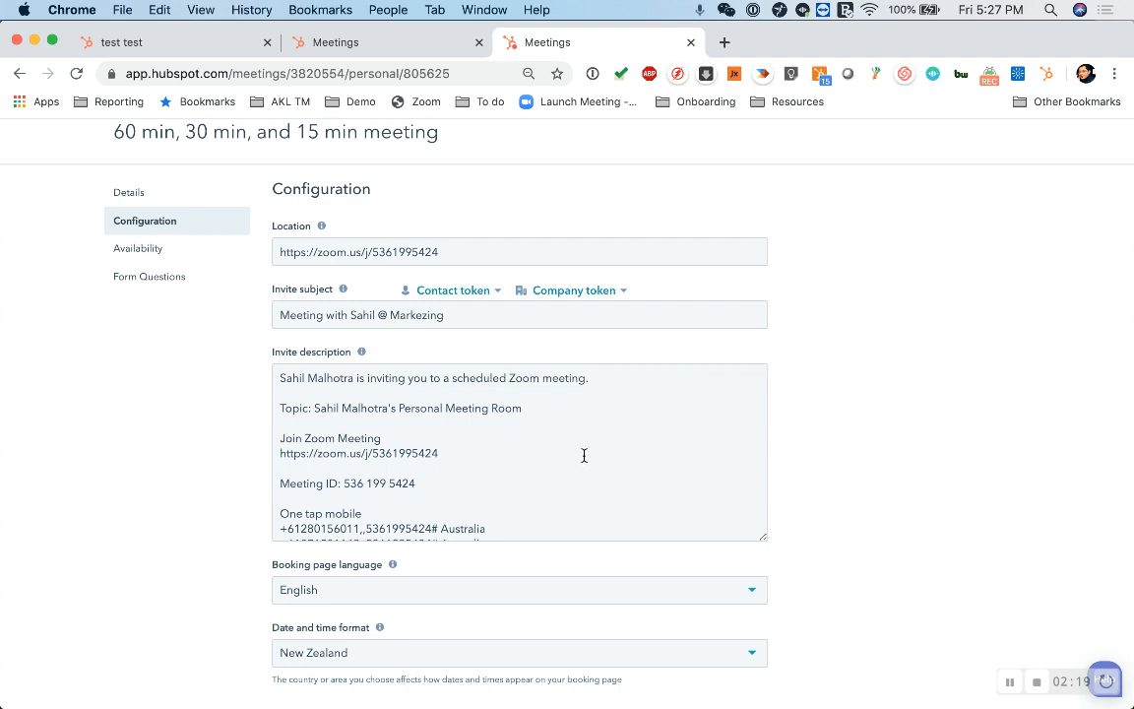
{"action": "left_click_drag", "start_coordinate": [445, 453], "coordinate": [274, 443]}
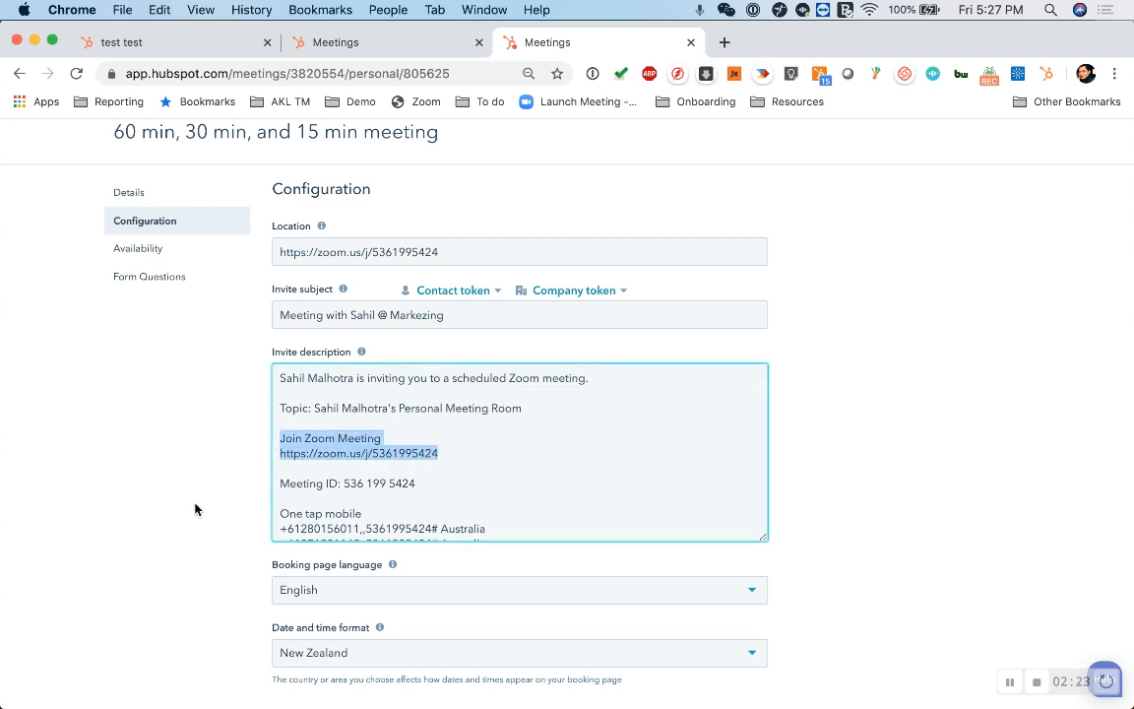
- Examine the booking page language, date and time format, confirmation email and scheduled reminder email settings
{"action": "scroll", "coordinate": [195, 508], "scroll_direction": "down", "scroll_amount": 3}
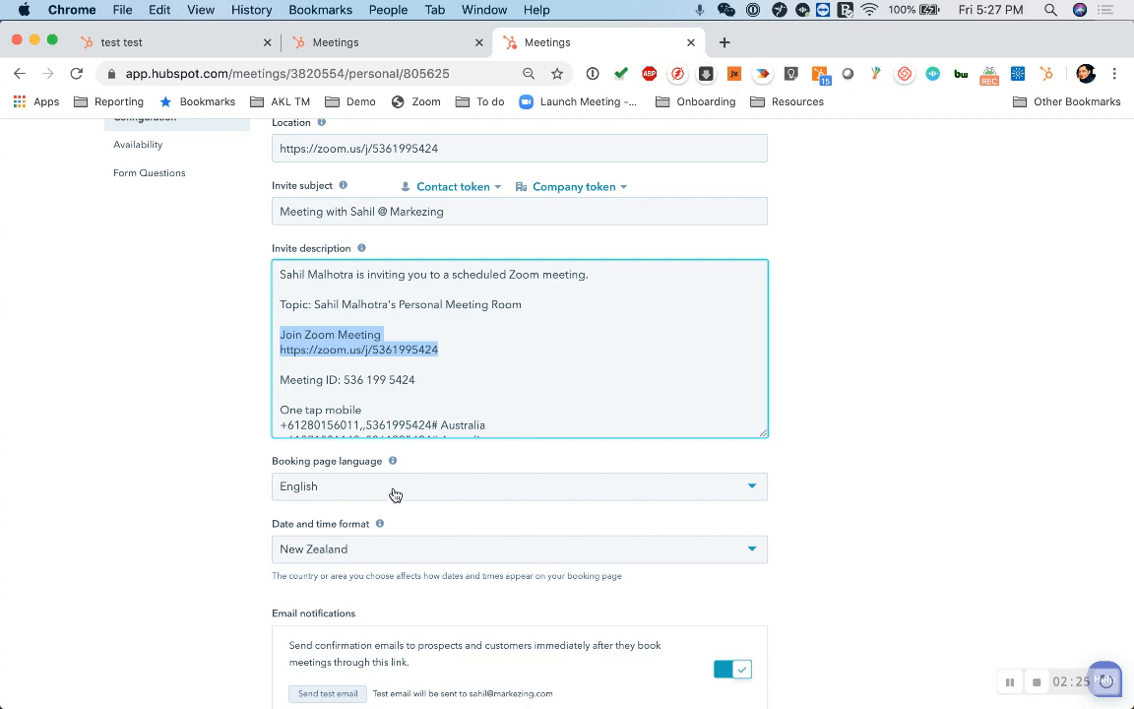
{"action": "left_click", "coordinate": [395, 494]}
{"action": "left_click", "coordinate": [395, 495]}
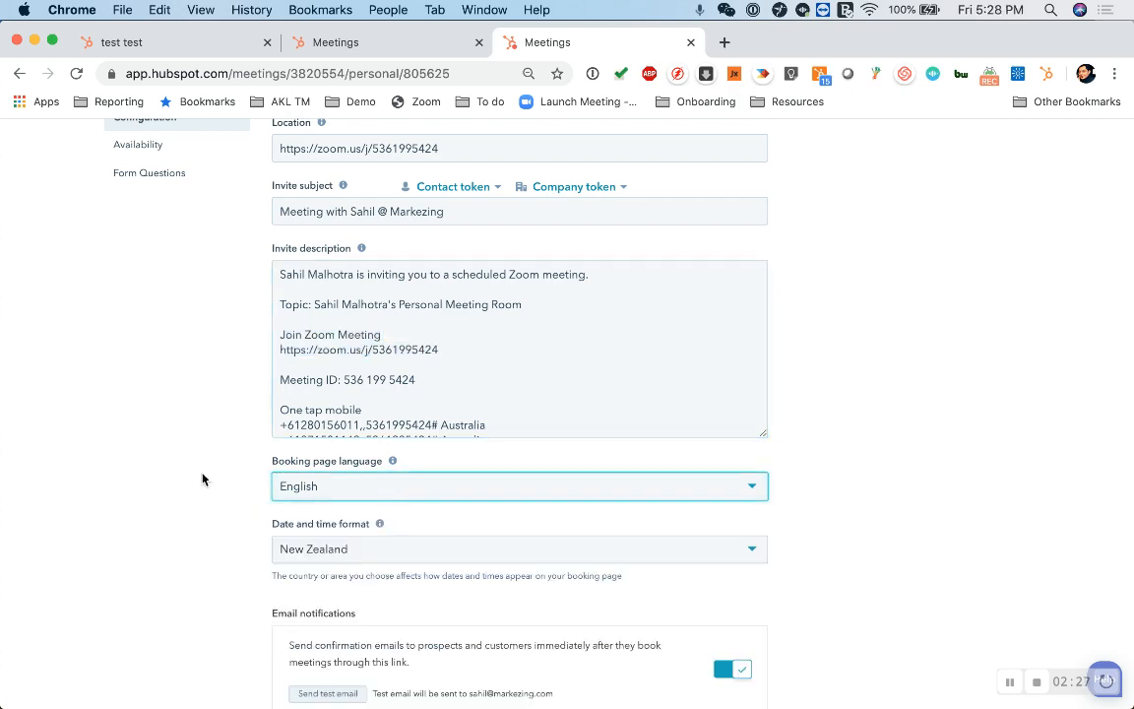
{"action": "scroll", "coordinate": [197, 497], "scroll_direction": "down", "scroll_amount": 5}
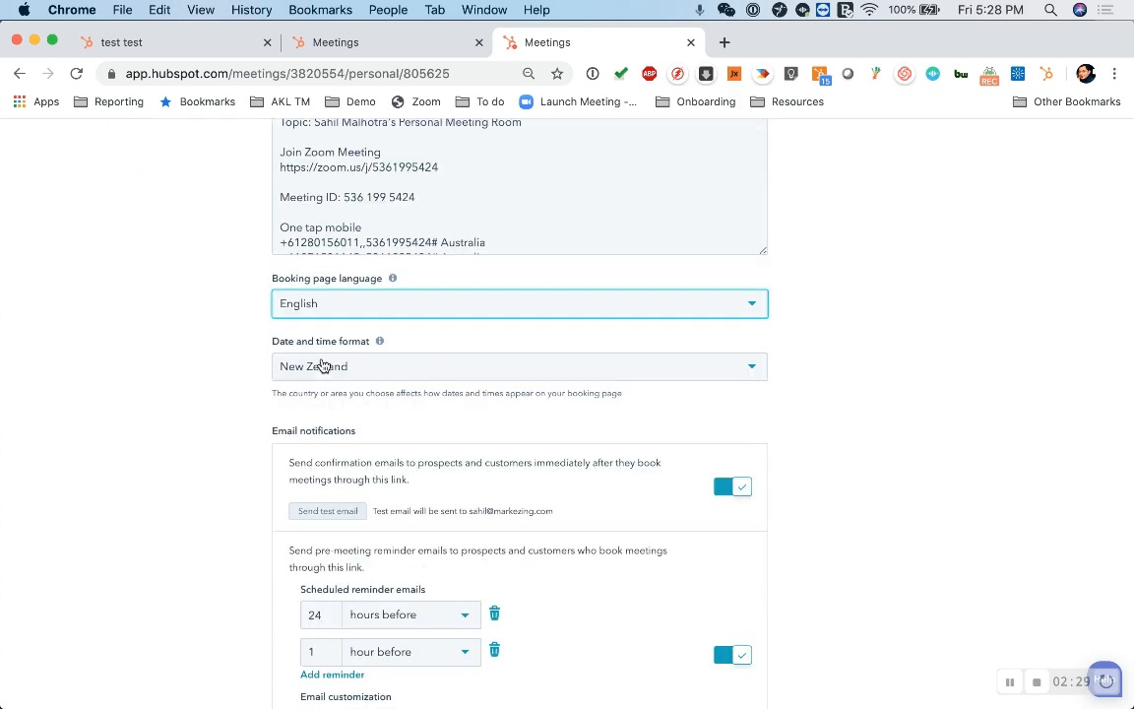
{"action": "scroll", "coordinate": [225, 464], "scroll_direction": "down", "scroll_amount": 3}
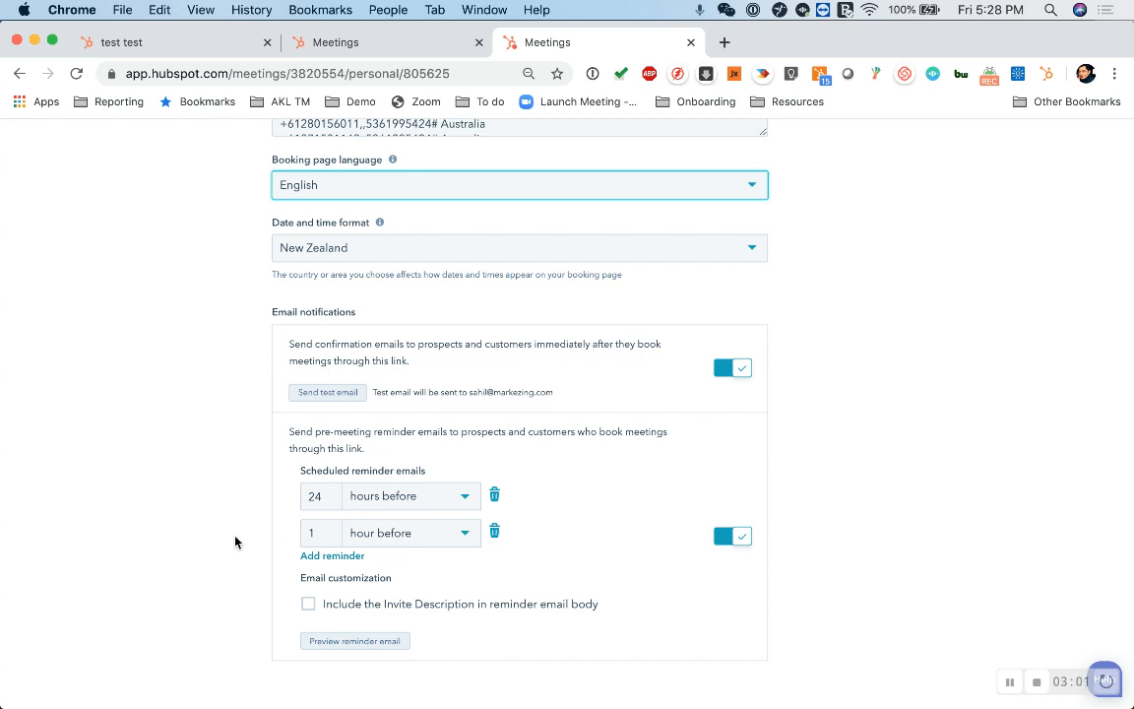
{"action": "scroll", "coordinate": [235, 540], "scroll_direction": "down", "scroll_amount": 1}
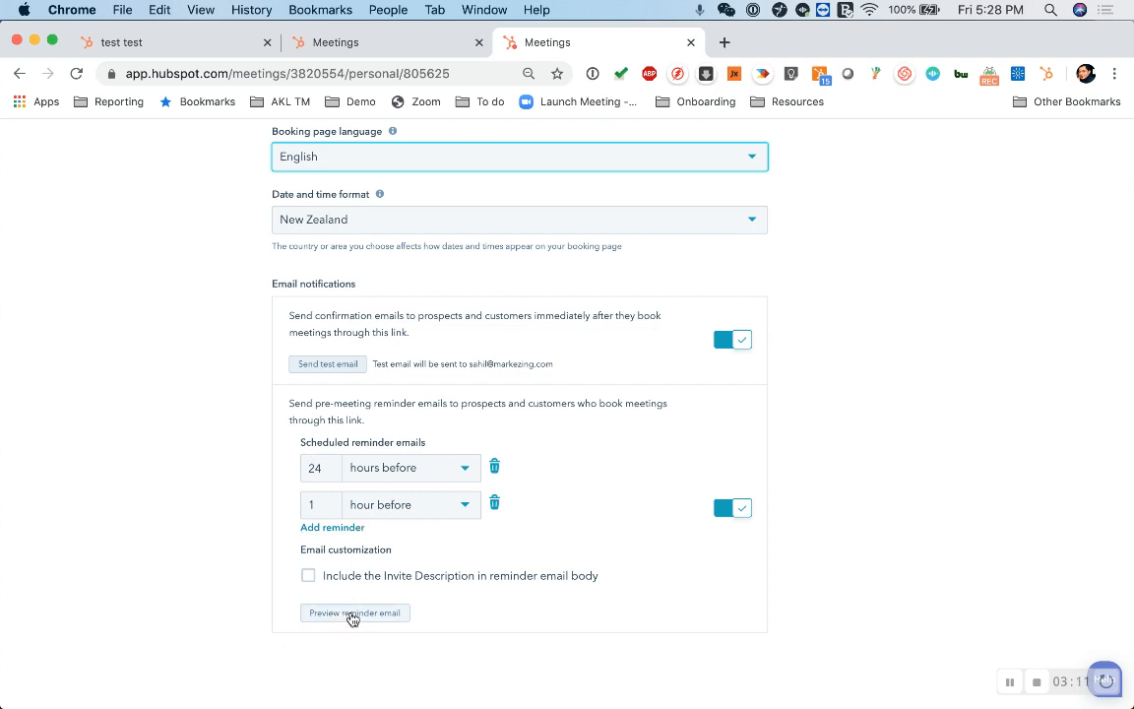
{"action": "scroll", "coordinate": [68, 264], "scroll_direction": "up", "scroll_amount": 5}
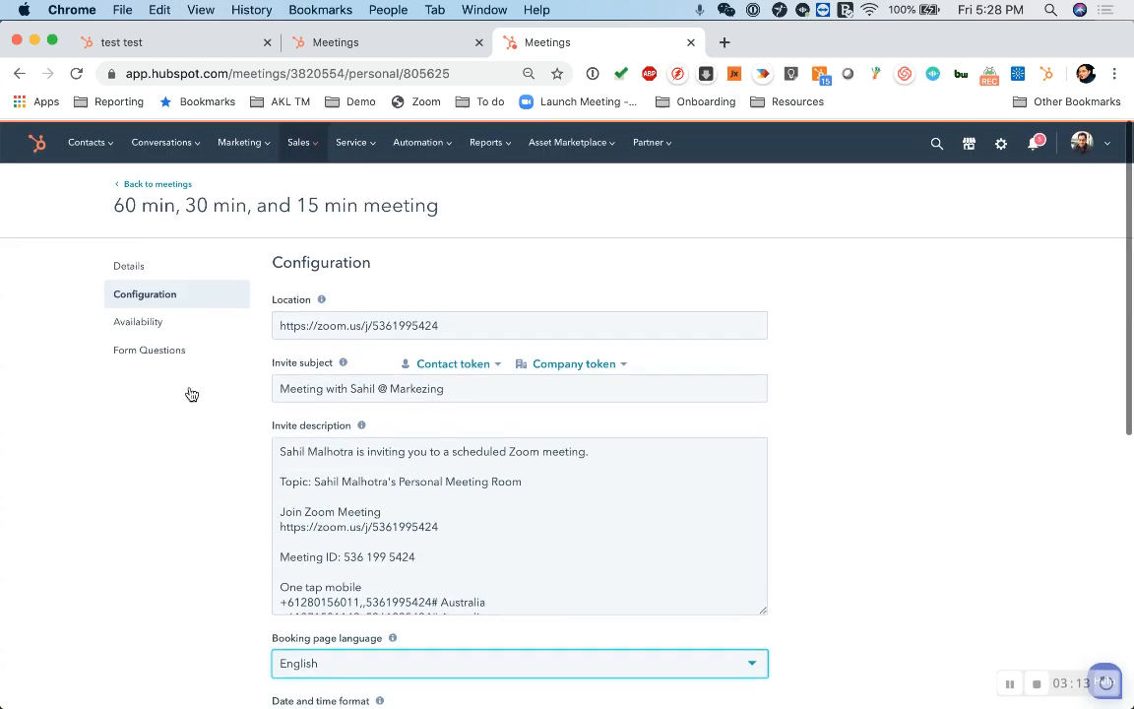
- Open the meeting's availability settings and review the time zone and the available times for each weekday
{"action": "left_click", "coordinate": [164, 330]}
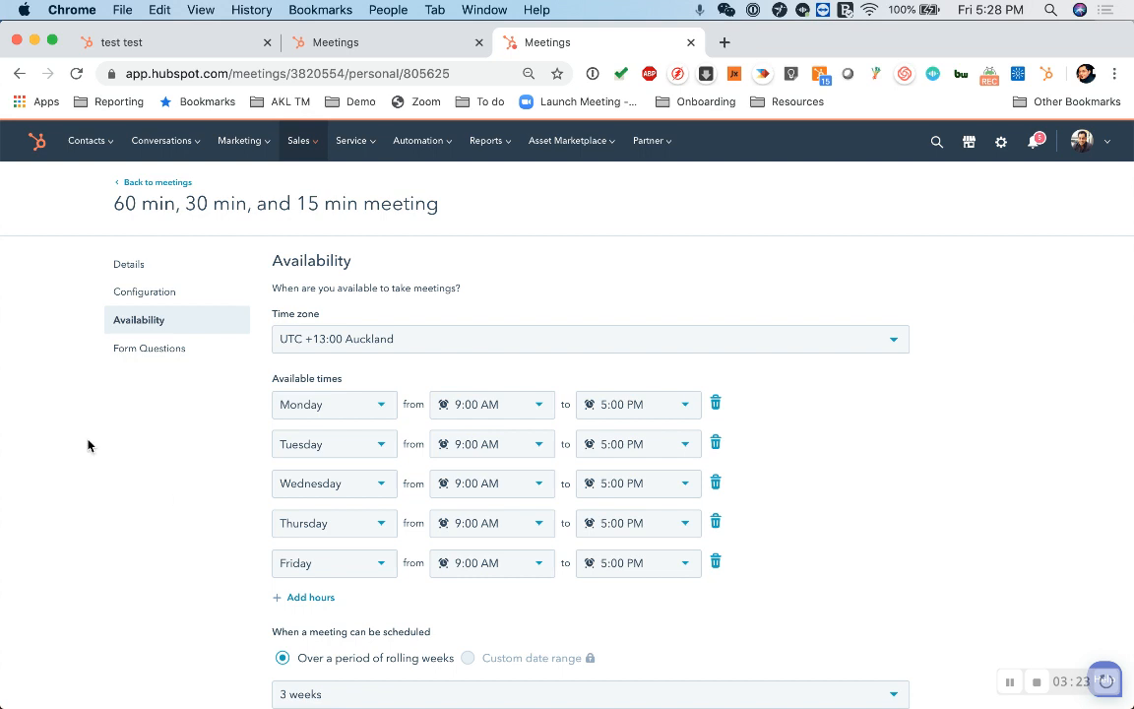
{"action": "scroll", "coordinate": [88, 446], "scroll_direction": "down", "scroll_amount": 3}
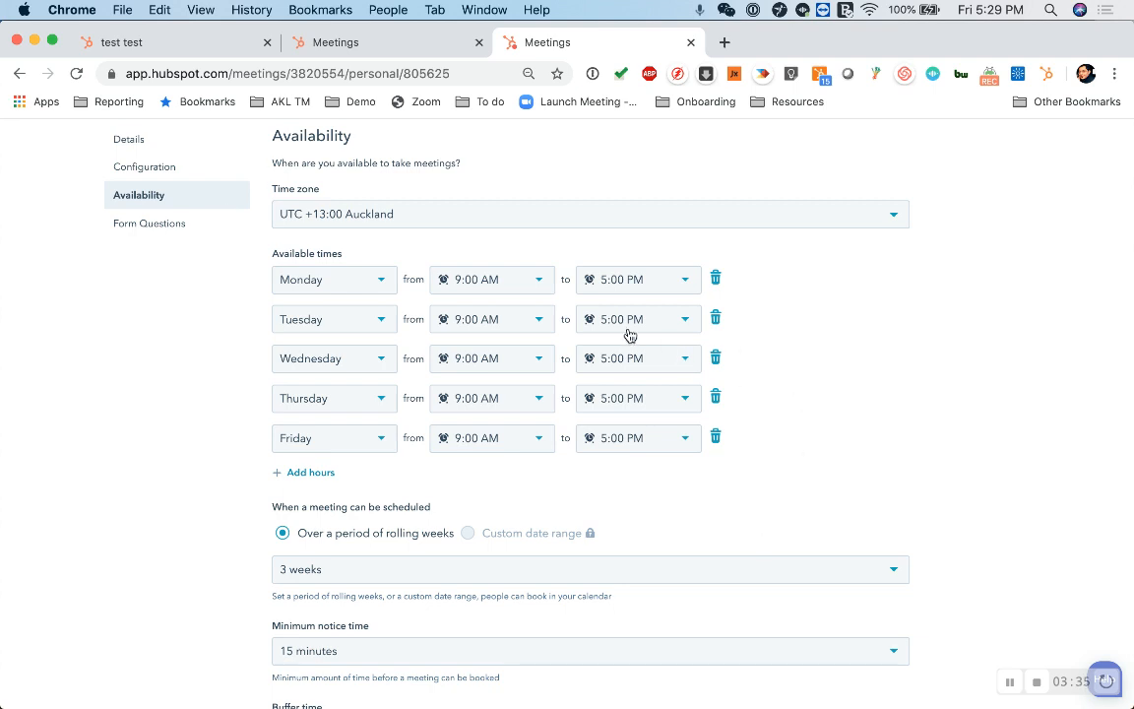
{"action": "scroll", "coordinate": [142, 448], "scroll_direction": "down", "scroll_amount": 1}
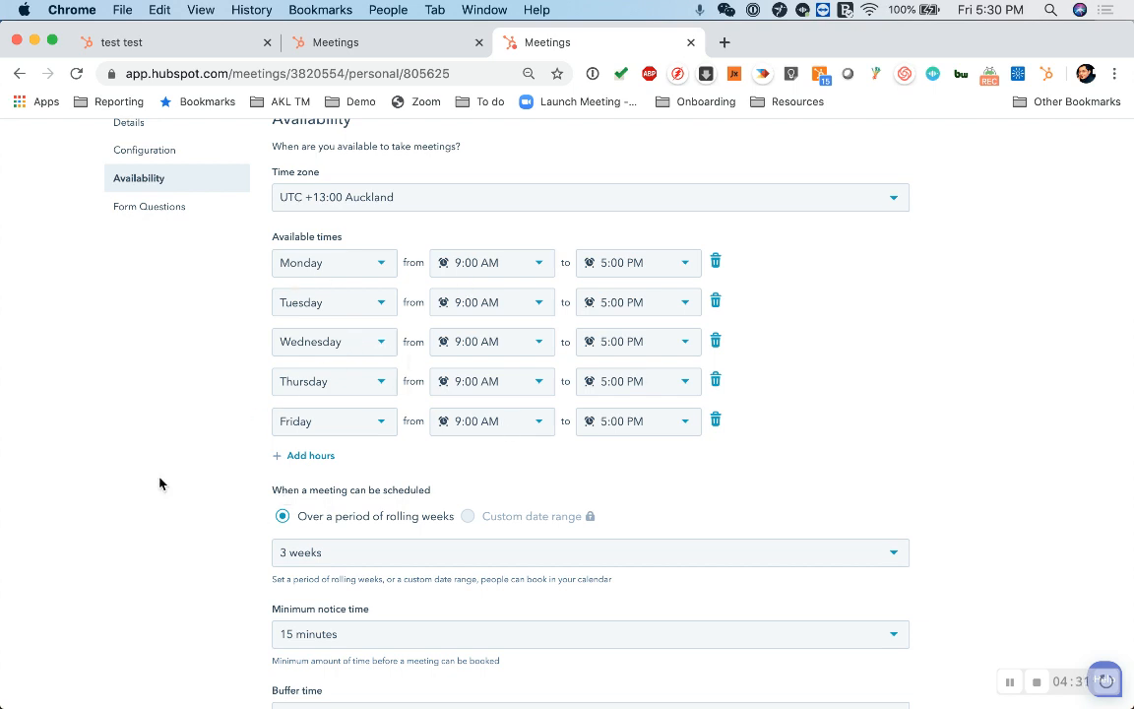
{"action": "scroll", "coordinate": [161, 482], "scroll_direction": "down", "scroll_amount": 3}
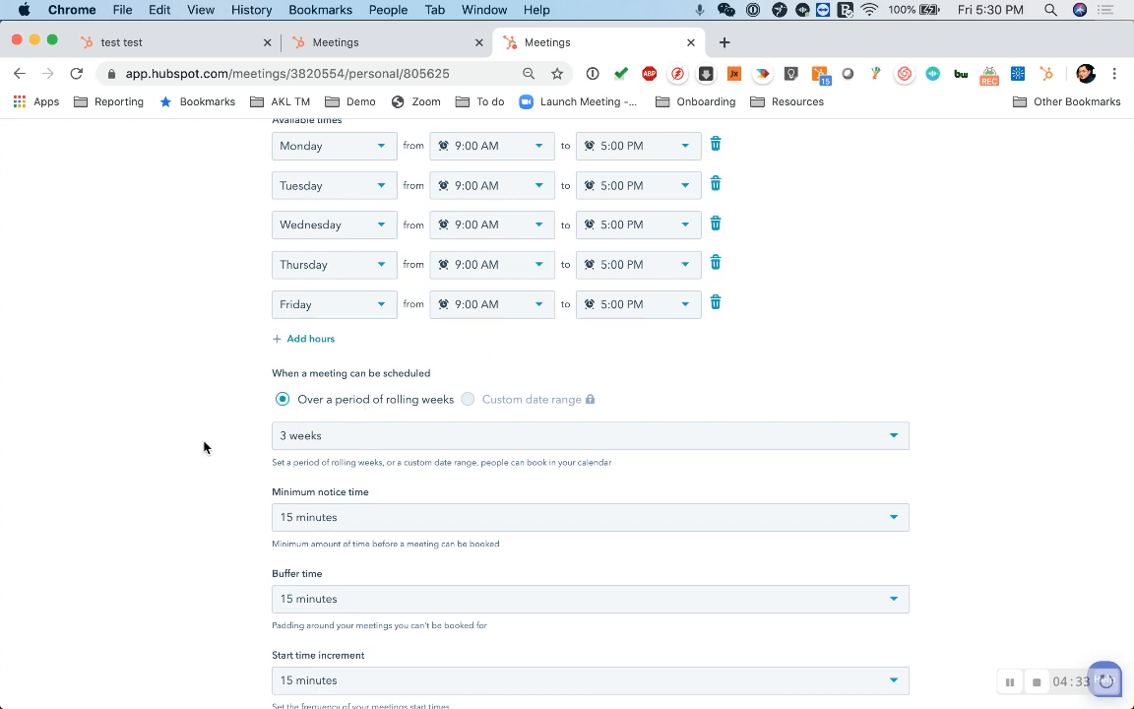
- Examine the rolling-weeks scheduling period, minimum notice time and buffer time, and view the start time increment choices
{"action": "scroll", "coordinate": [205, 446], "scroll_direction": "down", "scroll_amount": 1}
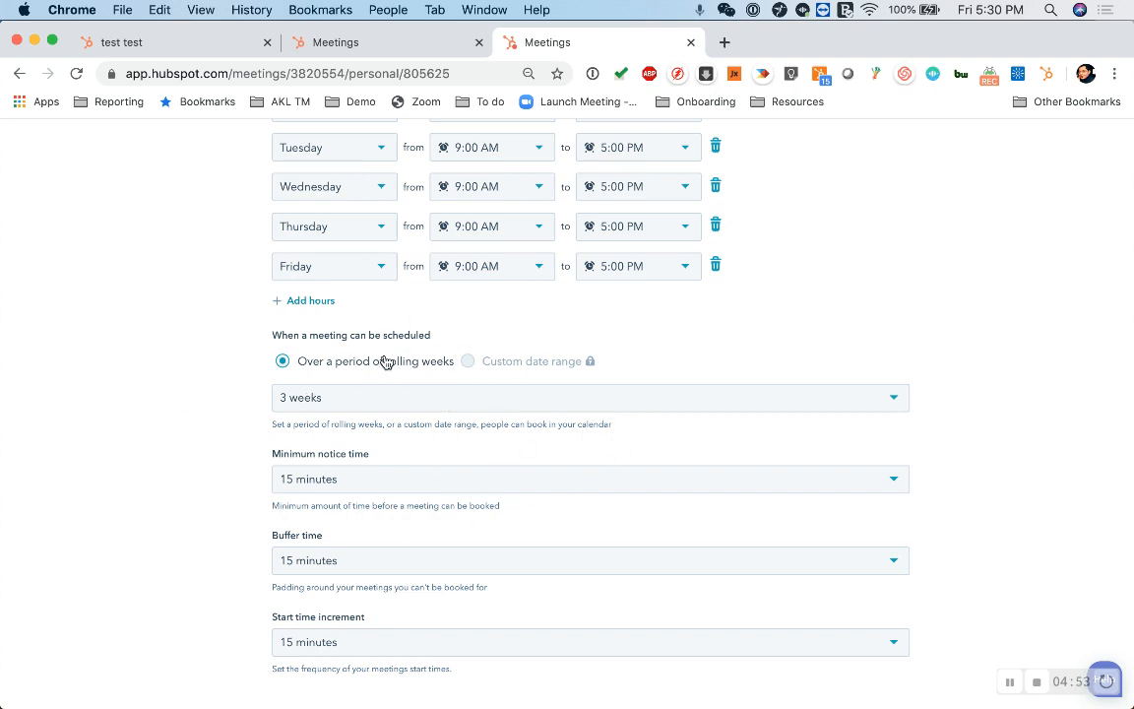
{"action": "scroll", "coordinate": [208, 518], "scroll_direction": "down", "scroll_amount": 1}
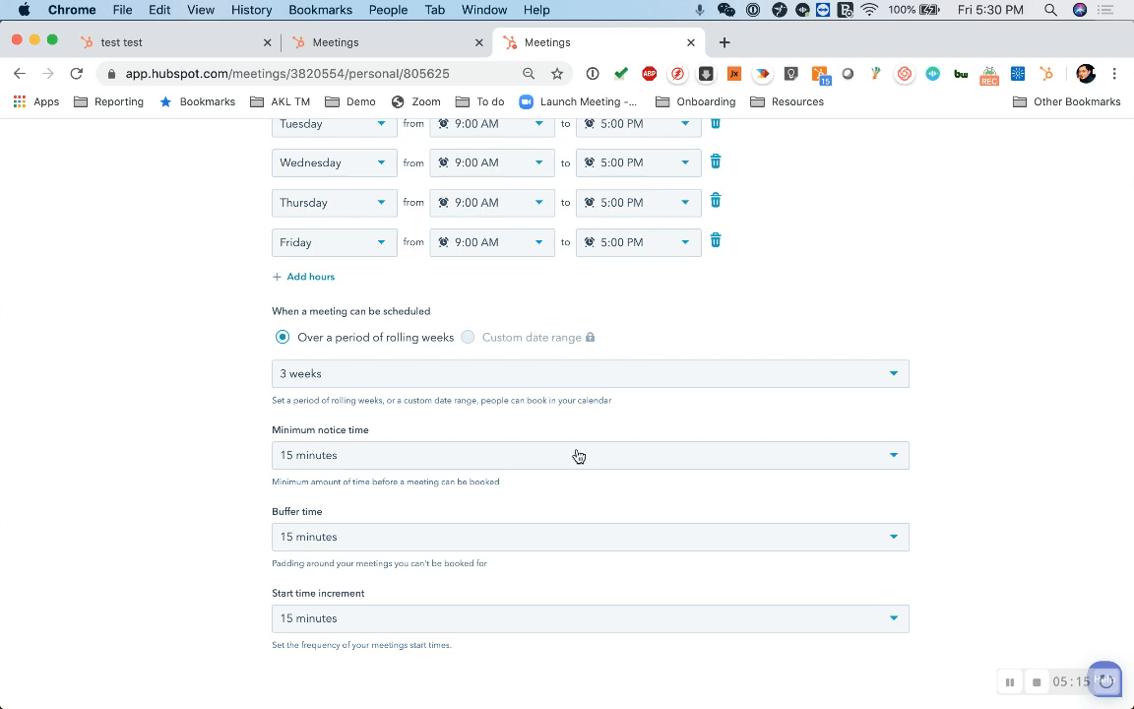
{"action": "scroll", "coordinate": [534, 304], "scroll_direction": "up", "scroll_amount": 4}
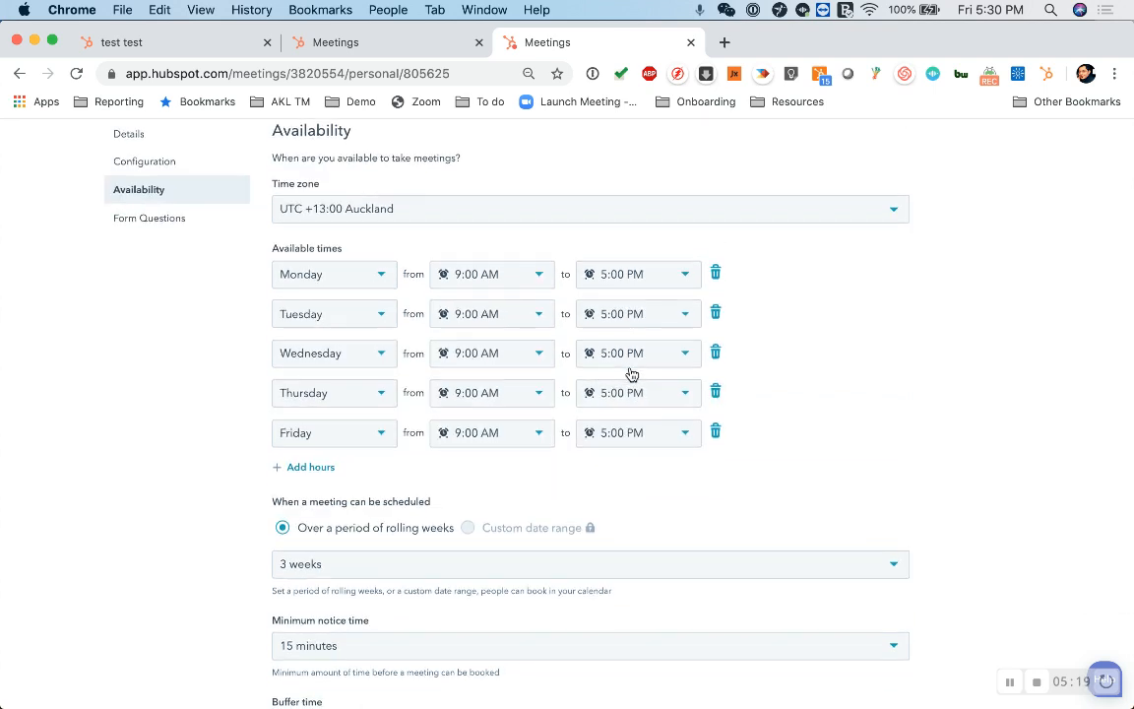
{"action": "scroll", "coordinate": [630, 375], "scroll_direction": "down", "scroll_amount": 4}
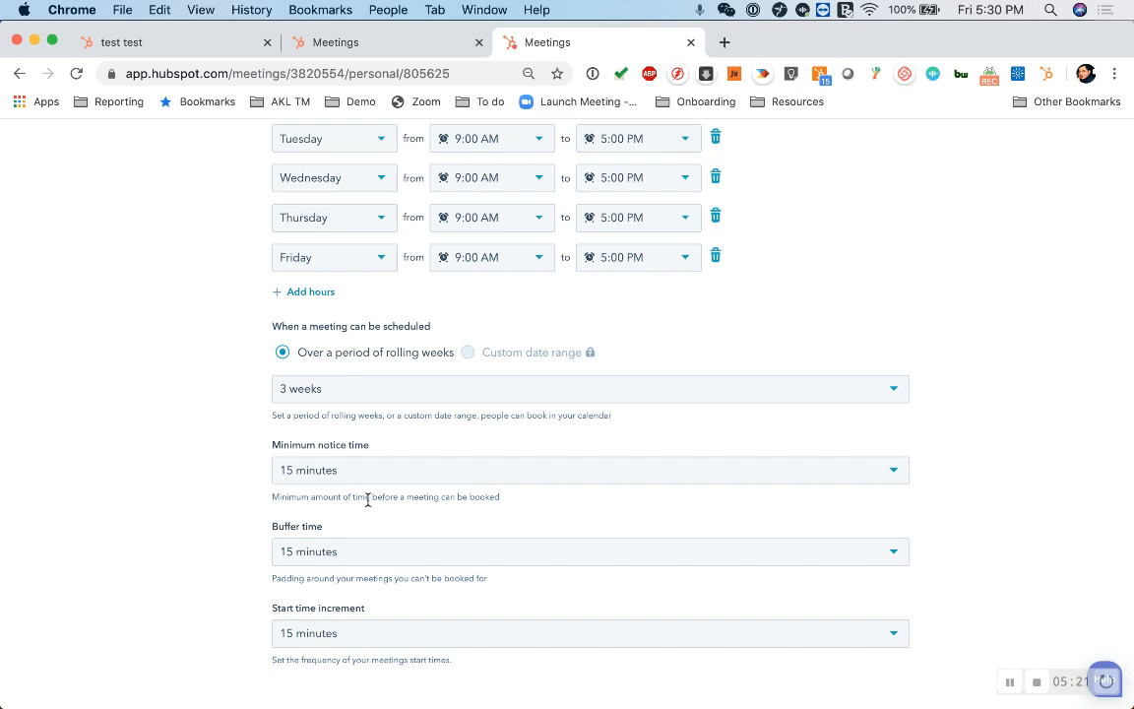
{"action": "scroll", "coordinate": [368, 503], "scroll_direction": "down", "scroll_amount": 1}
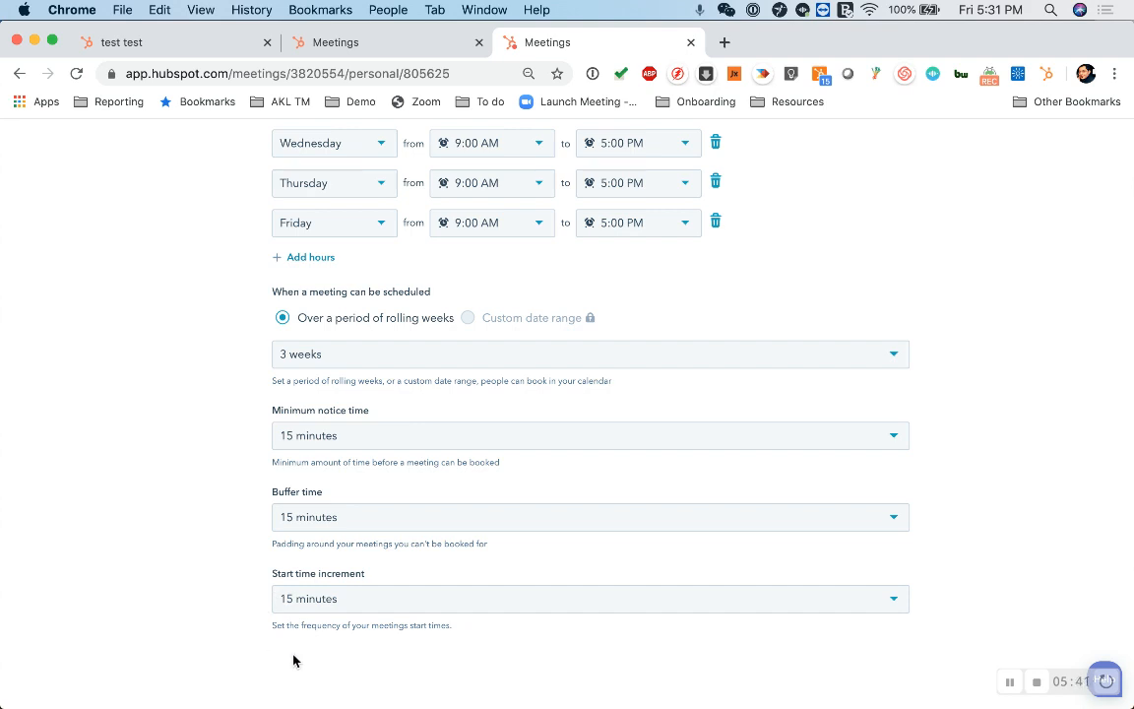
{"action": "left_click", "coordinate": [337, 599]}
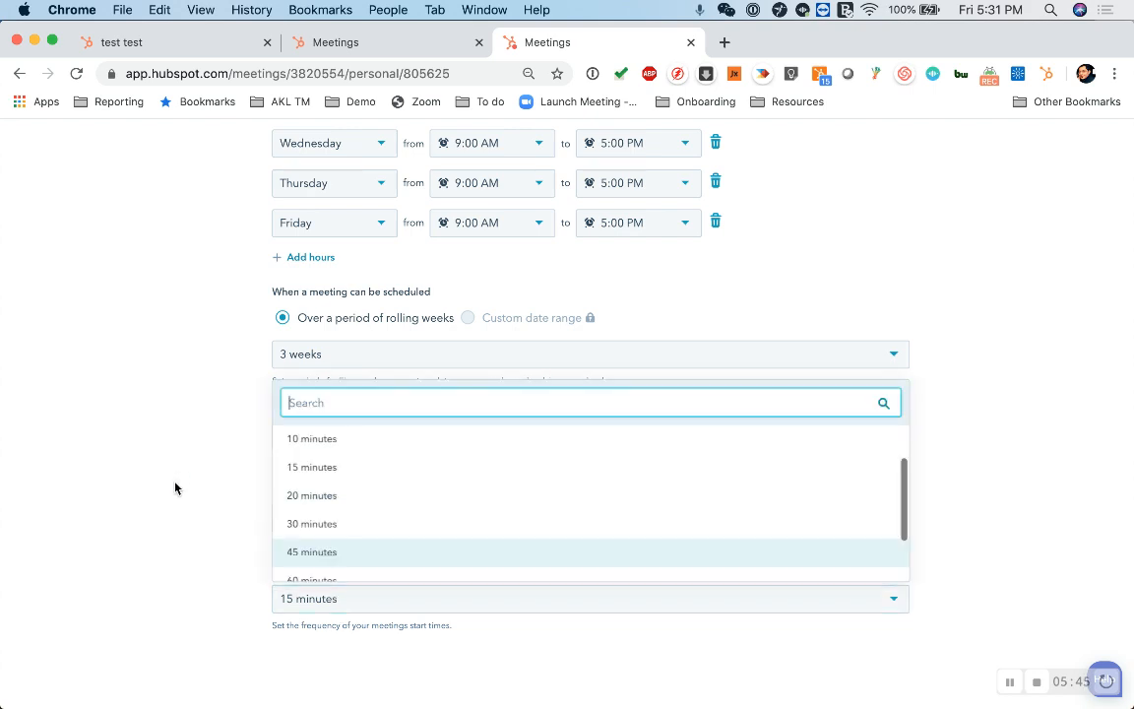
{"action": "left_click", "coordinate": [173, 488]}
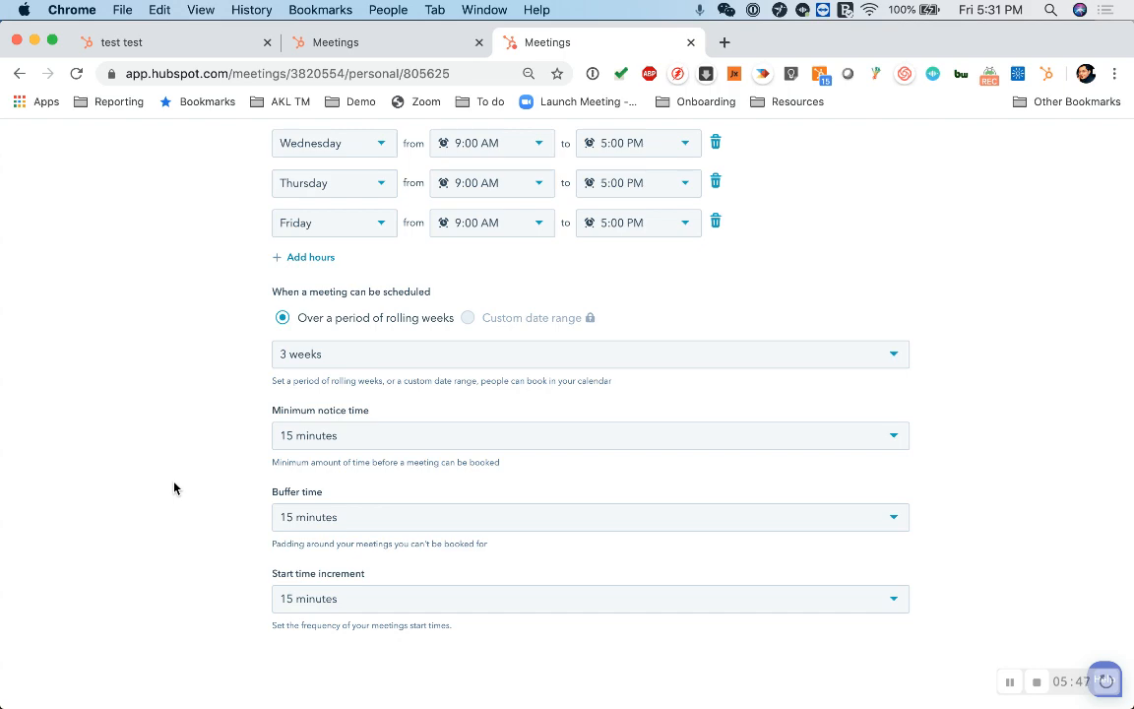
- Open the meeting's form questions and review the required fields, auto-submit option and privacy consent settings
{"action": "scroll", "coordinate": [169, 463], "scroll_direction": "up", "scroll_amount": 5}
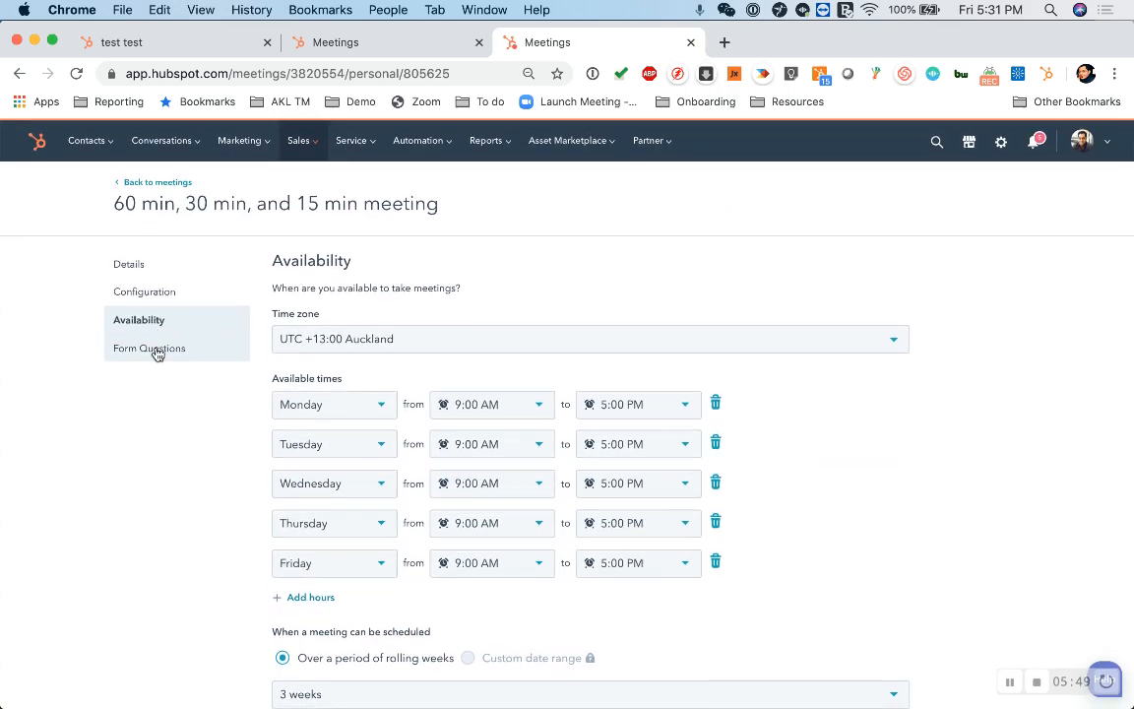
{"action": "left_click", "coordinate": [155, 352]}
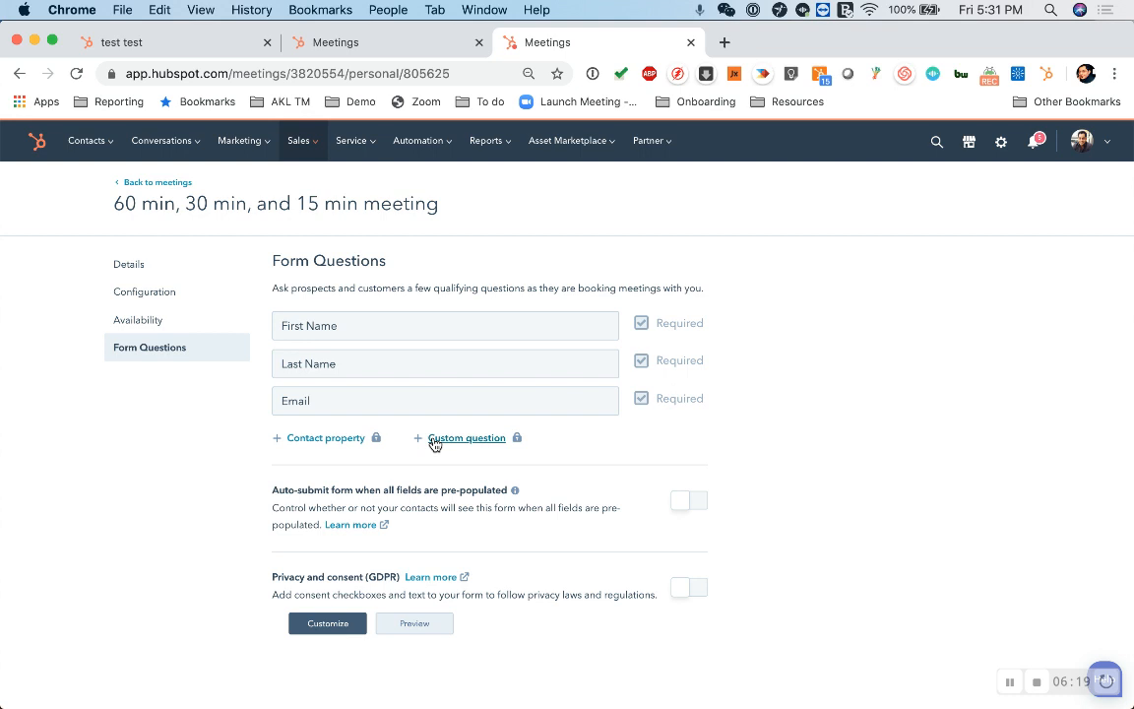
{"action": "scroll", "coordinate": [154, 494], "scroll_direction": "down", "scroll_amount": 1}
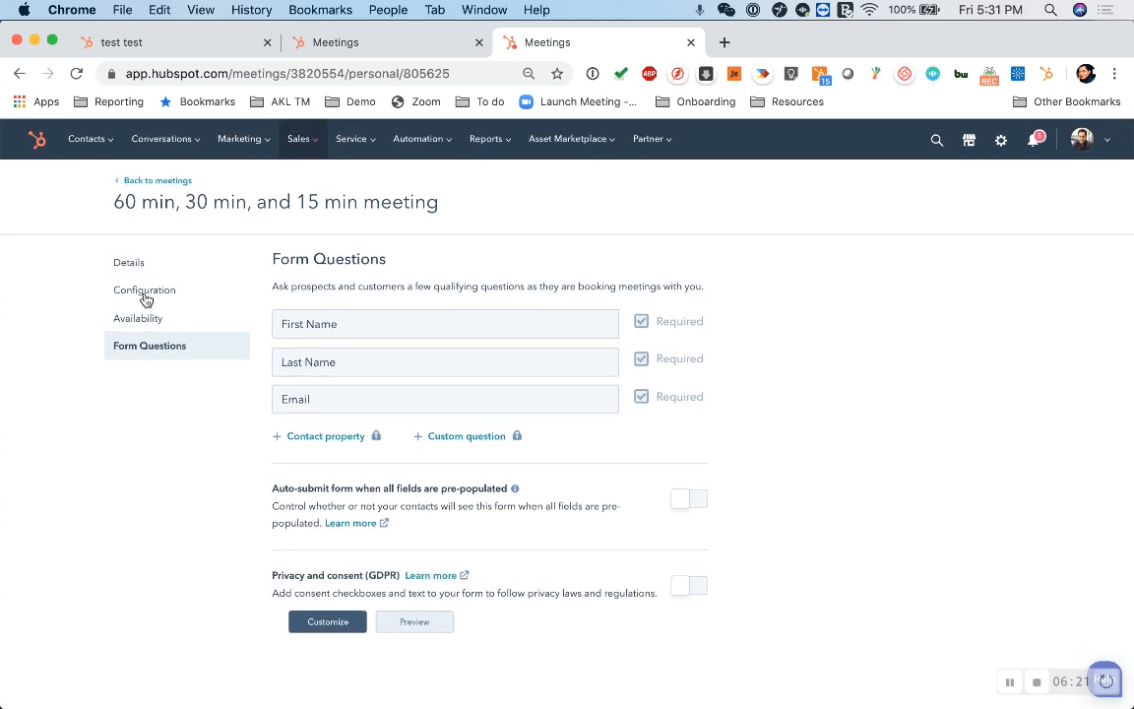